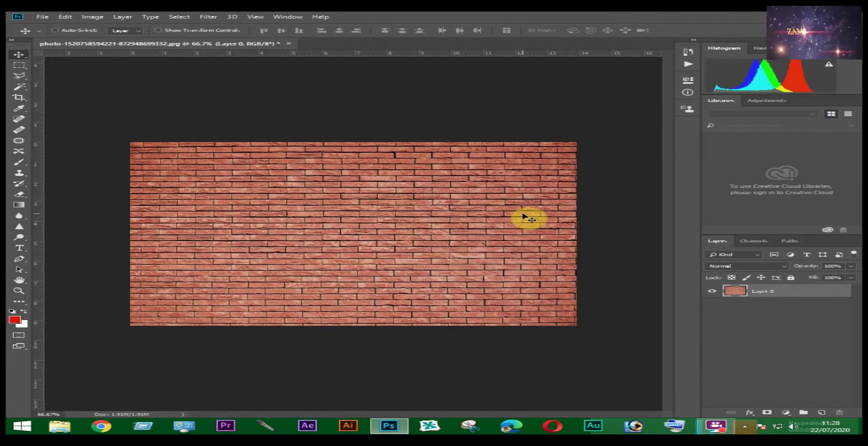
Resize the brick wall to 1920 × 1080 px at 300 ppi and fit it on screen
click(92, 18)
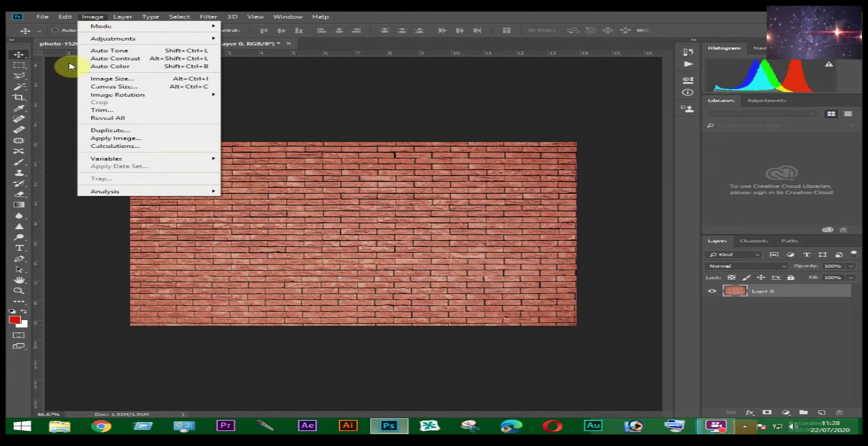
click(110, 79)
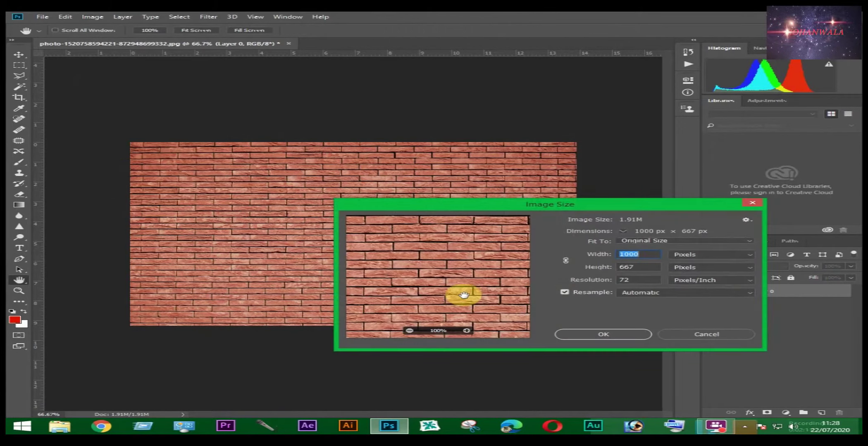
click(568, 281)
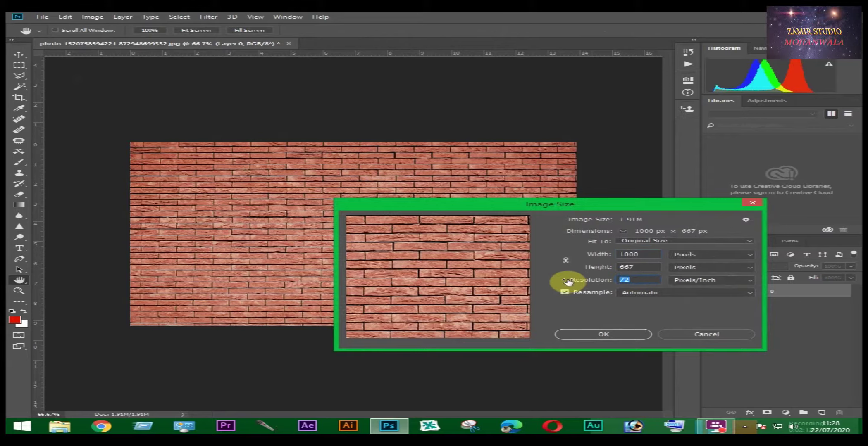
text(300)
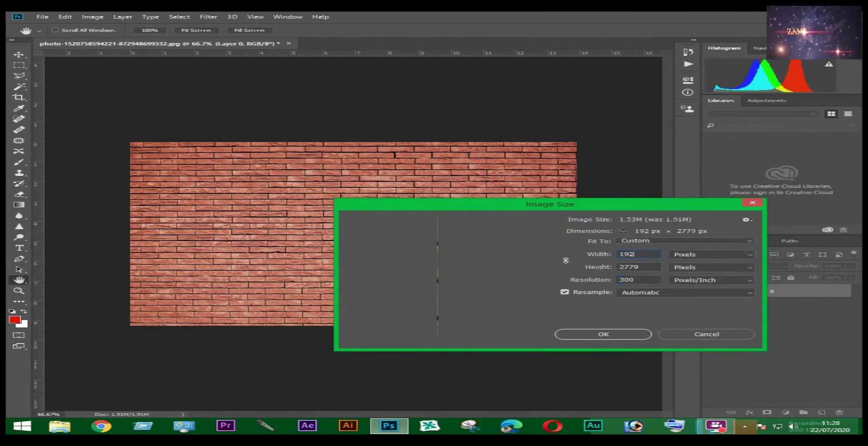
click(591, 253)
text(1920)
double_click(654, 268)
text(10)
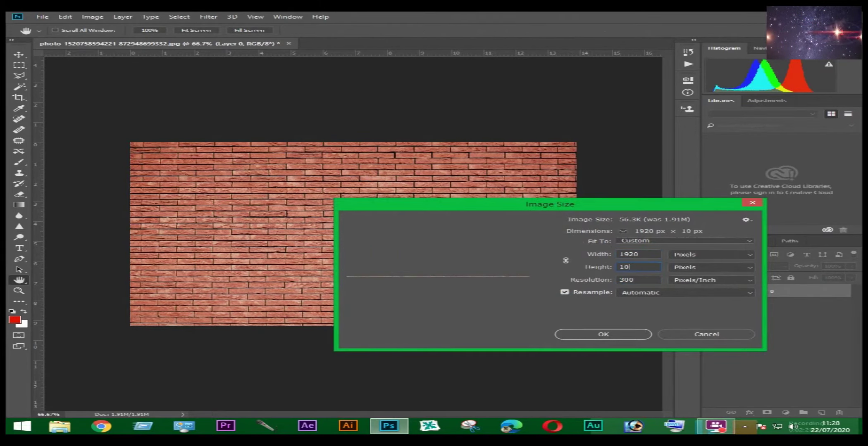
text(80)
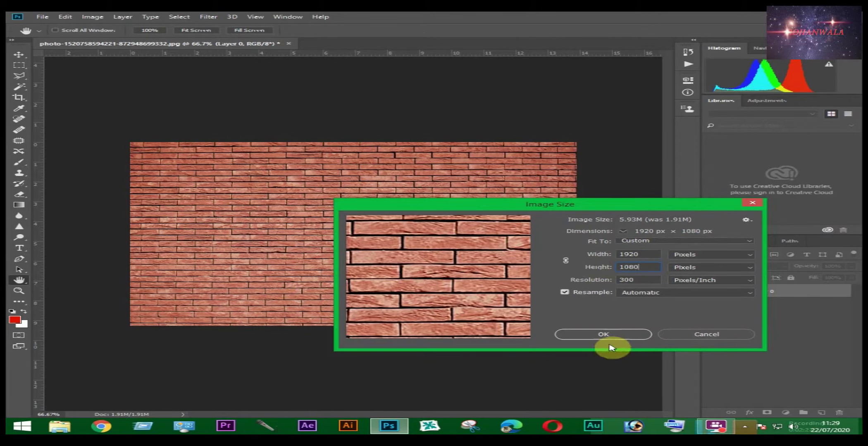
click(550, 328)
key(ctrl+0)
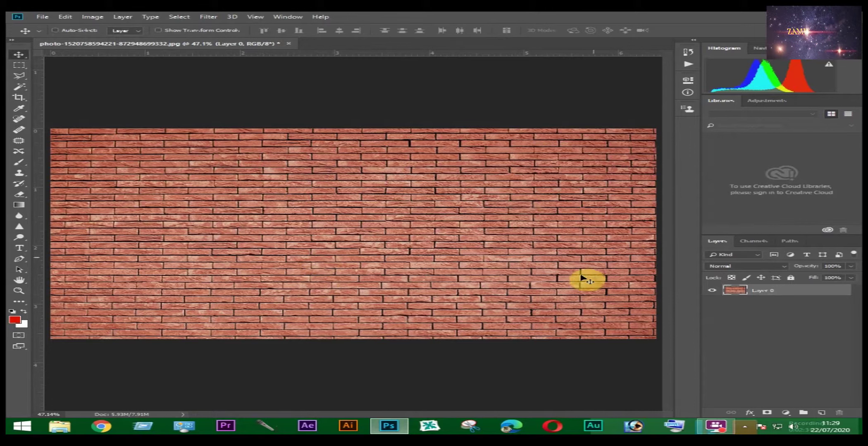
Add a Gradient Overlay style to Layer 0, reset it to default, and open its gradient presets
double_click(844, 291)
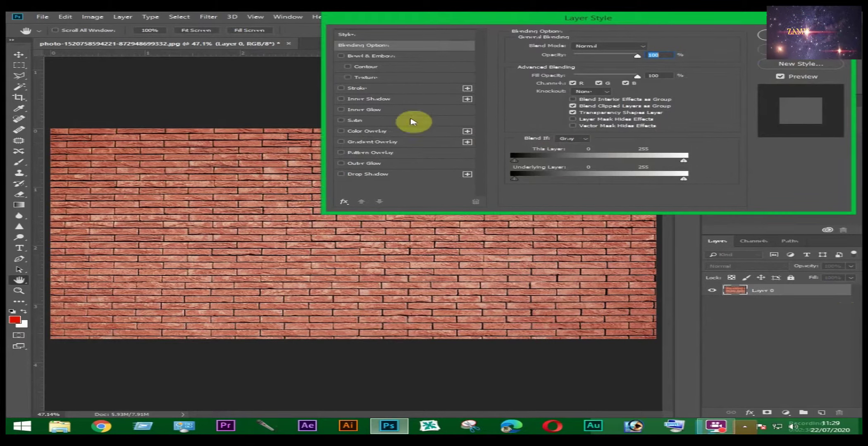
click(342, 142)
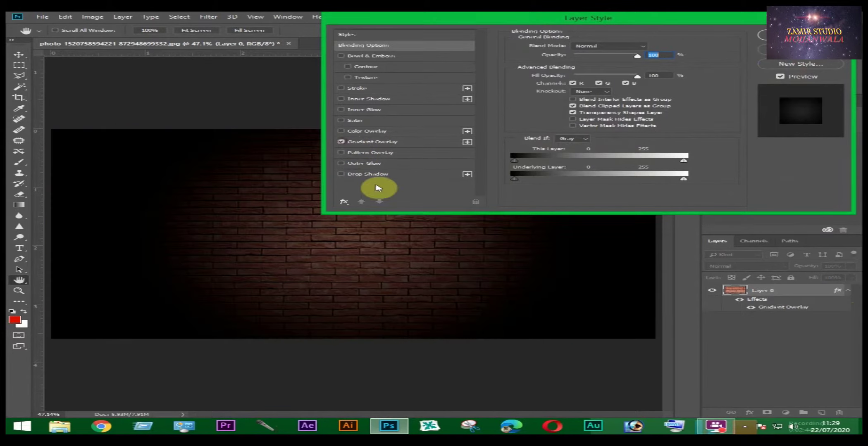
click(382, 143)
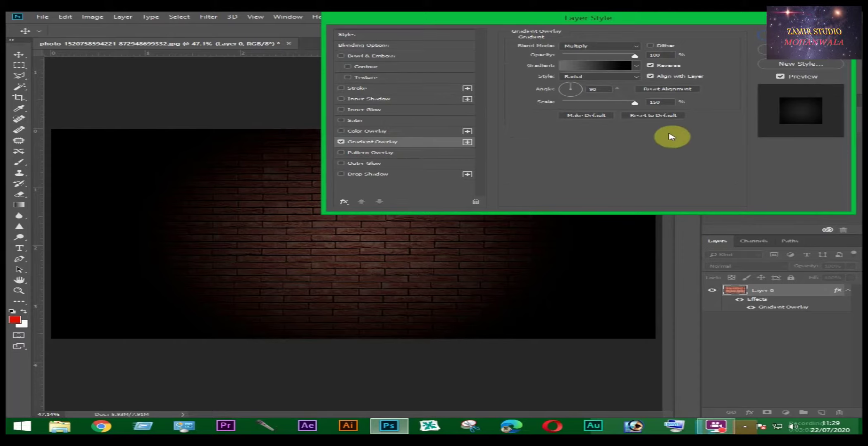
click(654, 120)
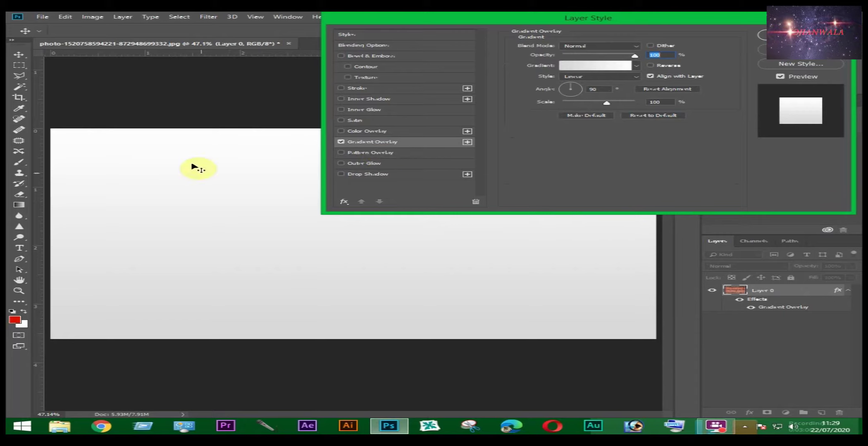
click(601, 69)
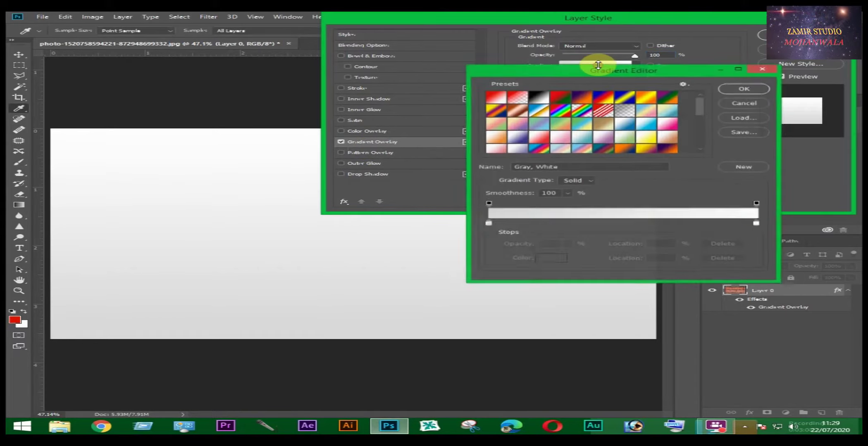
Make the overlay a reversed Black, White radial gradient blended in Multiply mode
click(539, 100)
click(746, 89)
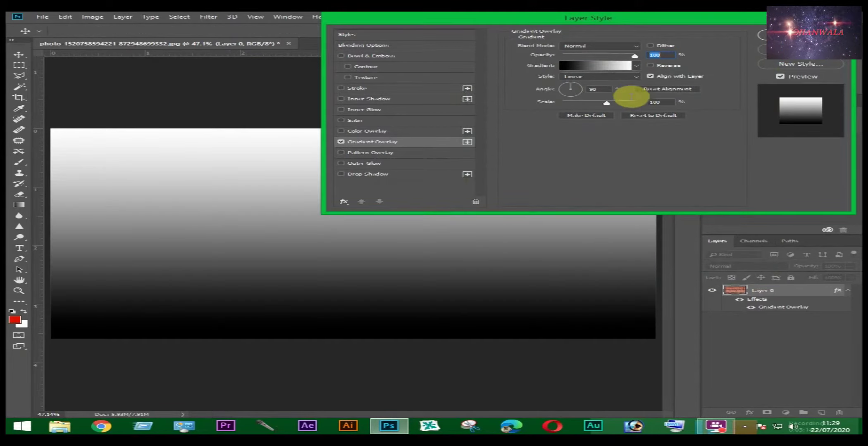
click(636, 77)
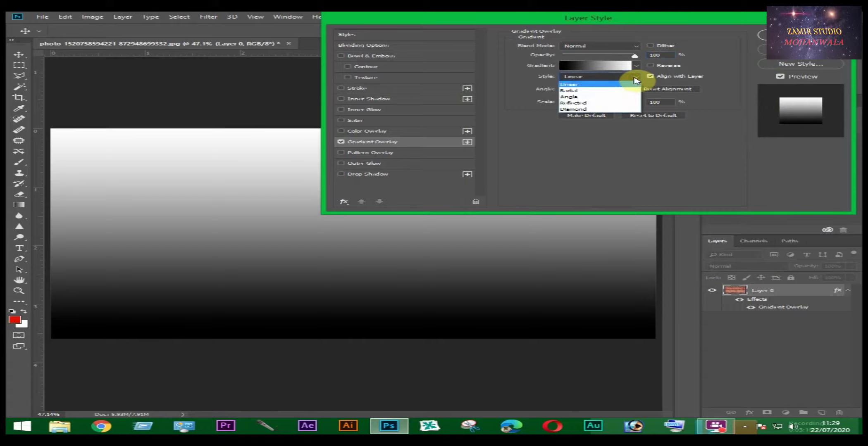
click(572, 90)
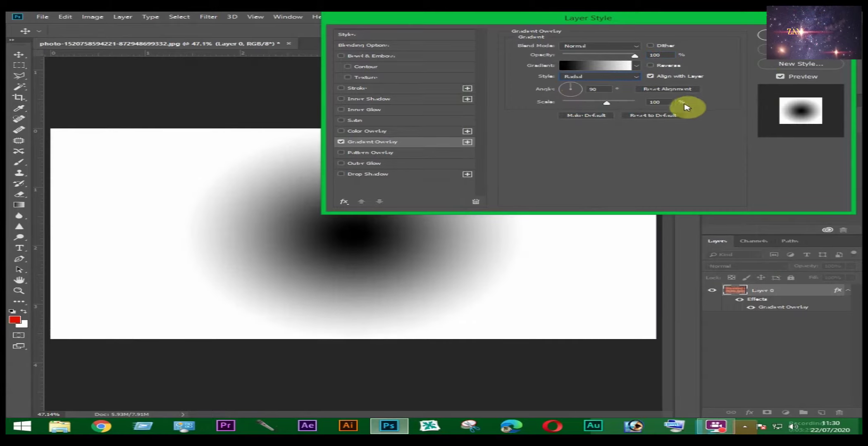
click(651, 66)
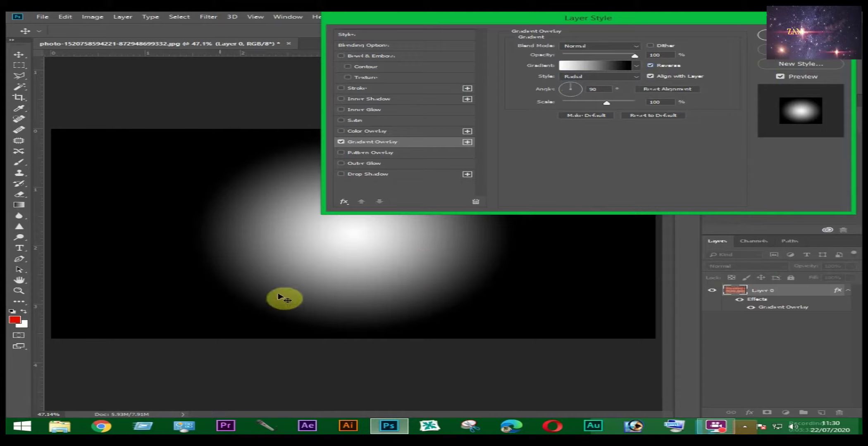
click(635, 46)
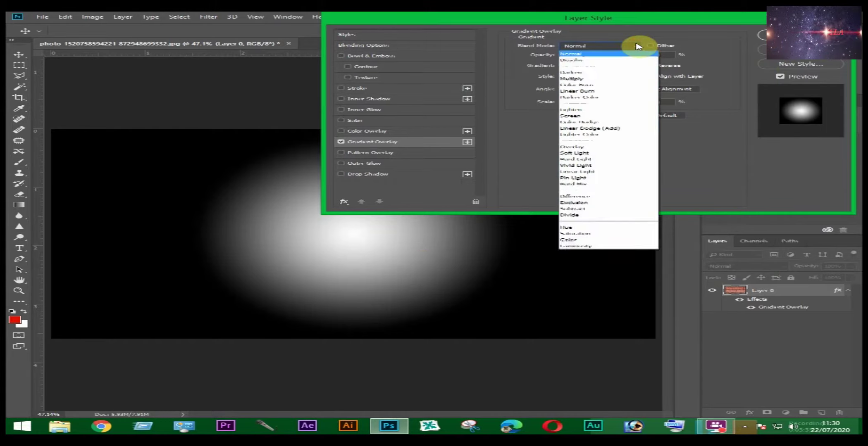
click(582, 79)
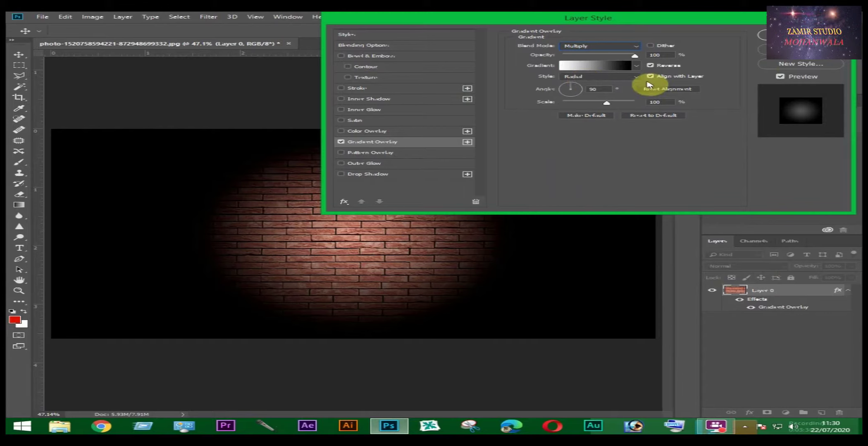
click(604, 67)
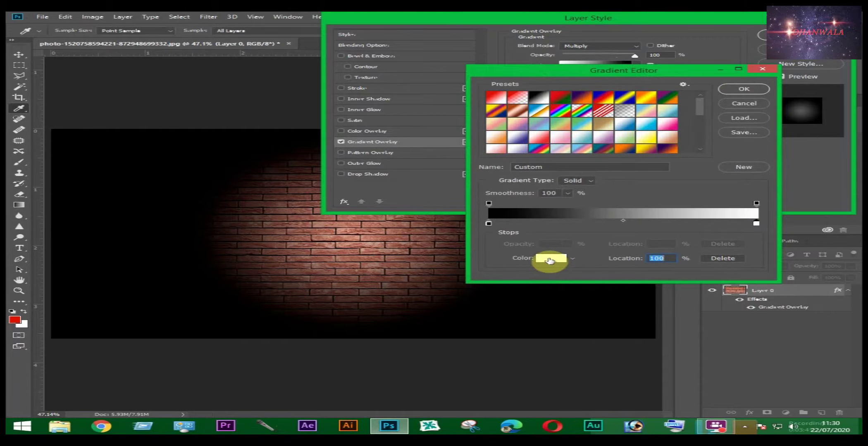
Darken the gradient's white stop to brightness 56, scale the overlay to 150%, and apply it
click(559, 258)
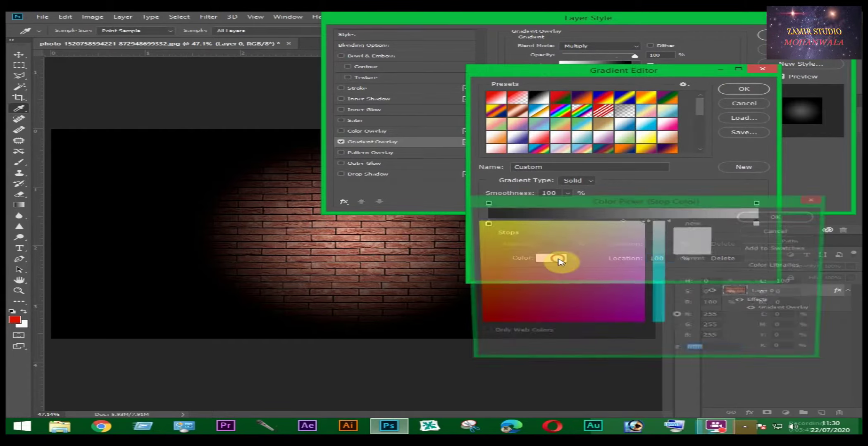
click(678, 304)
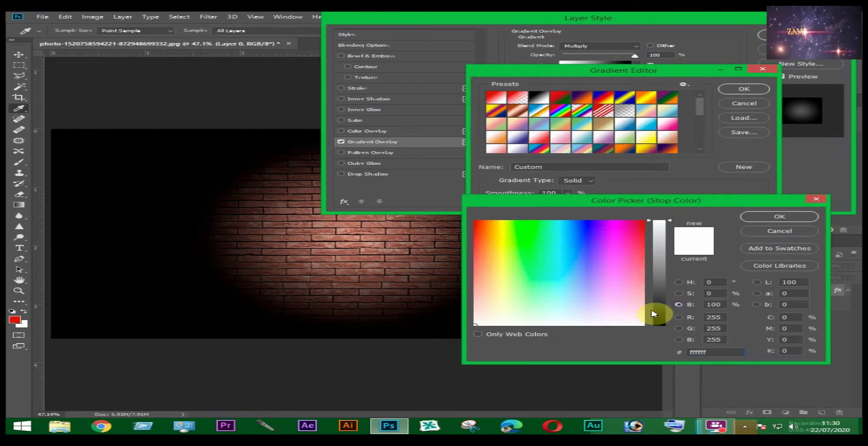
click(661, 267)
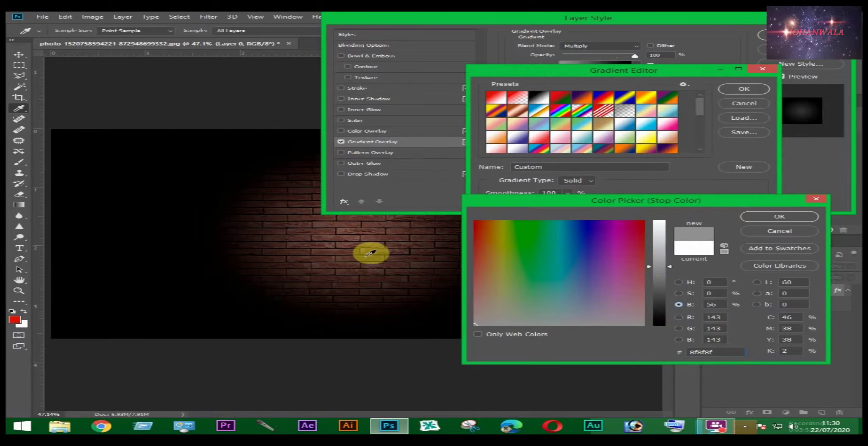
click(785, 218)
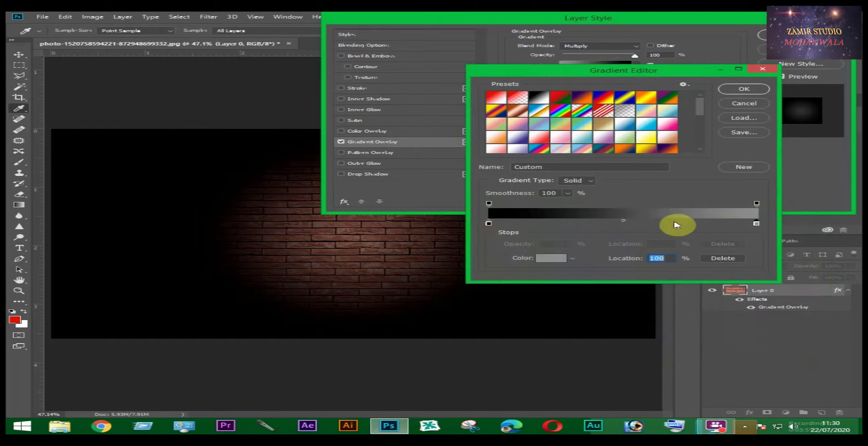
click(737, 92)
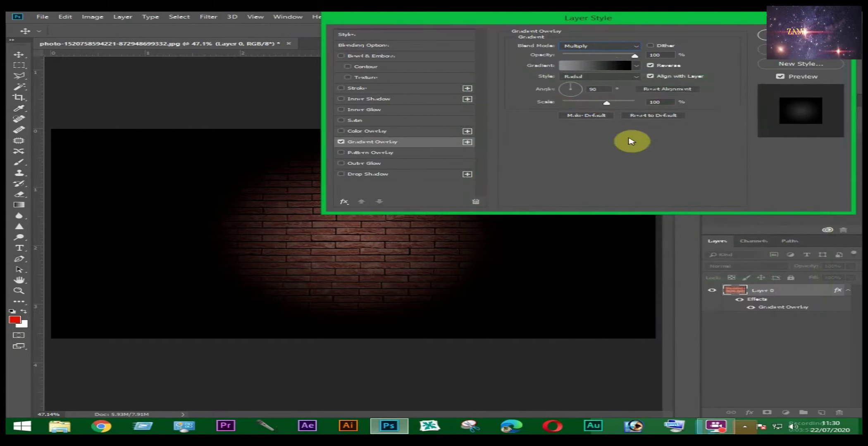
drag(606, 103, 635, 104)
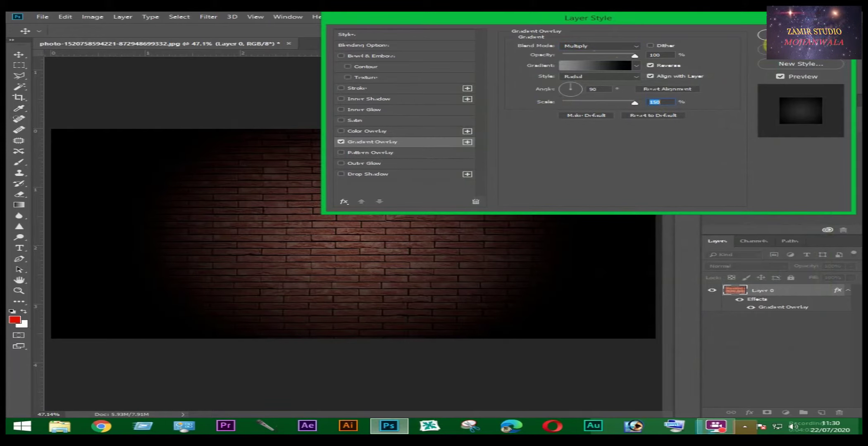
click(777, 37)
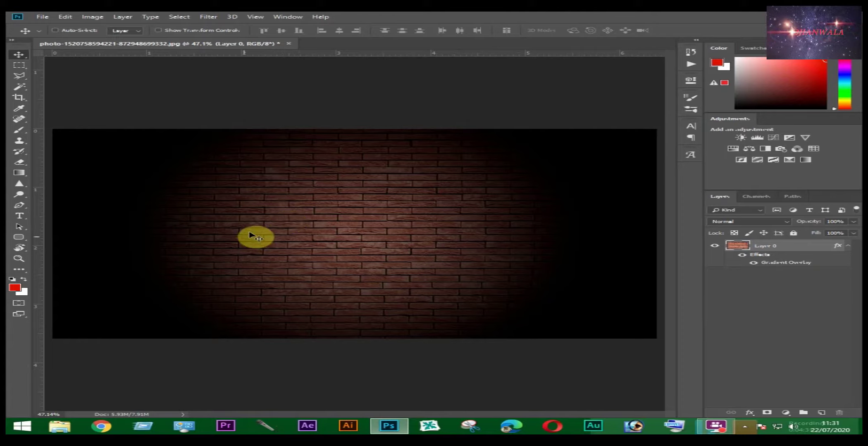
Set the Rounded Rectangle tool to no fill with a 10 px red stroke
click(22, 238)
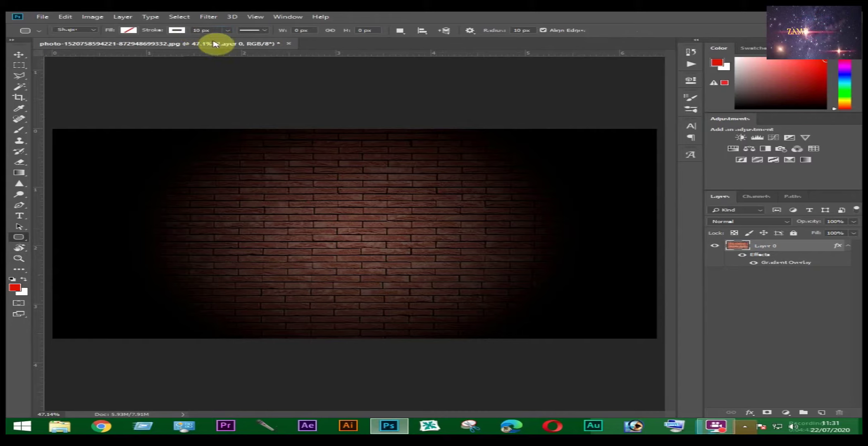
click(177, 29)
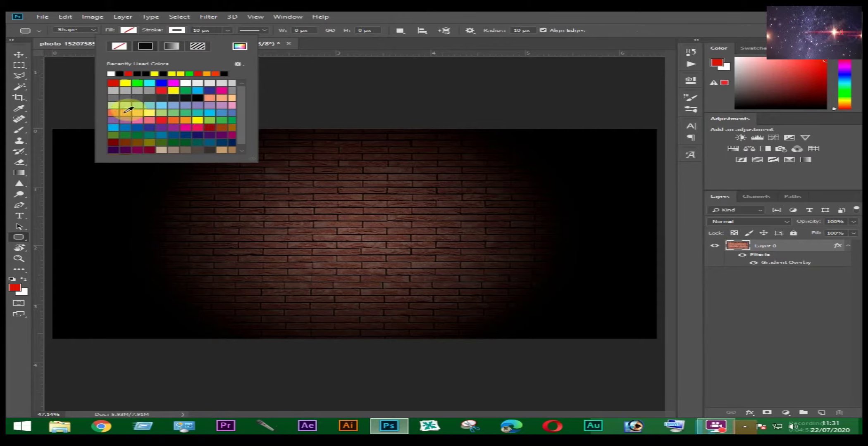
click(422, 17)
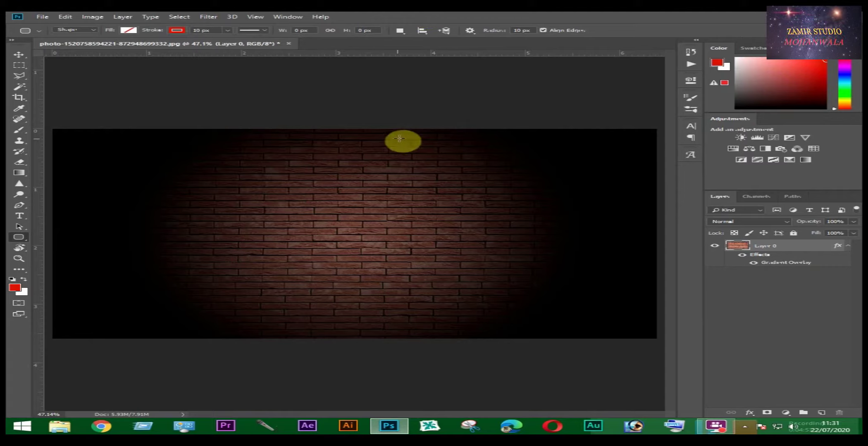
Draw the red rounded-rectangle frame across the wall and scale it down to about 86%
drag(201, 187, 519, 278)
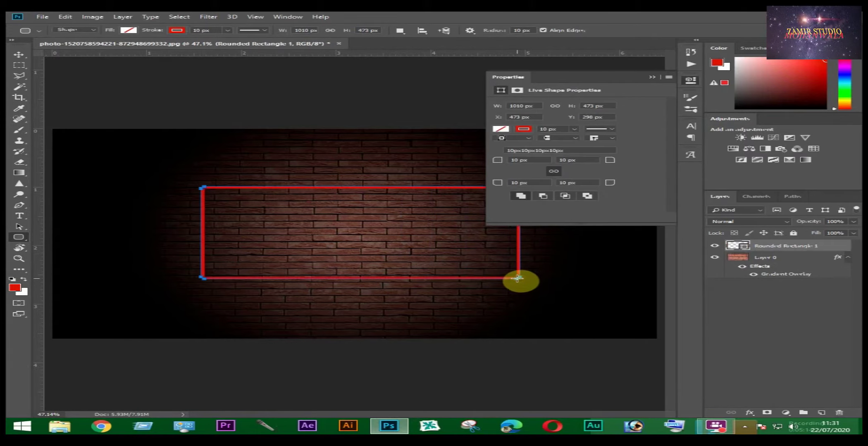
click(653, 78)
click(18, 54)
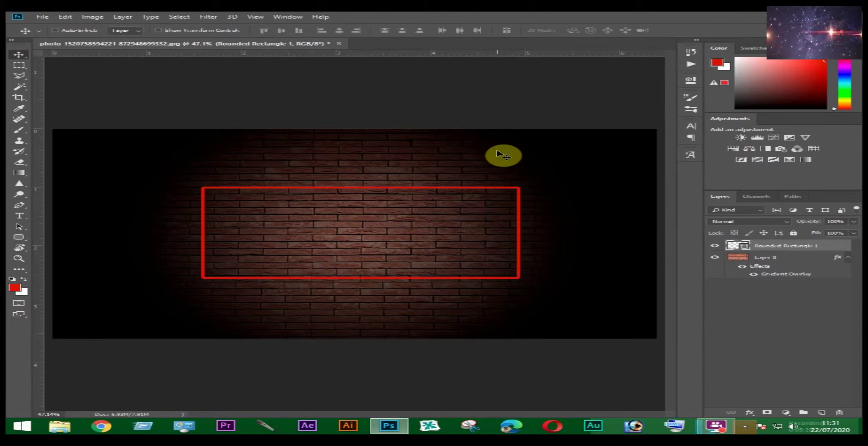
key(ctrl+t)
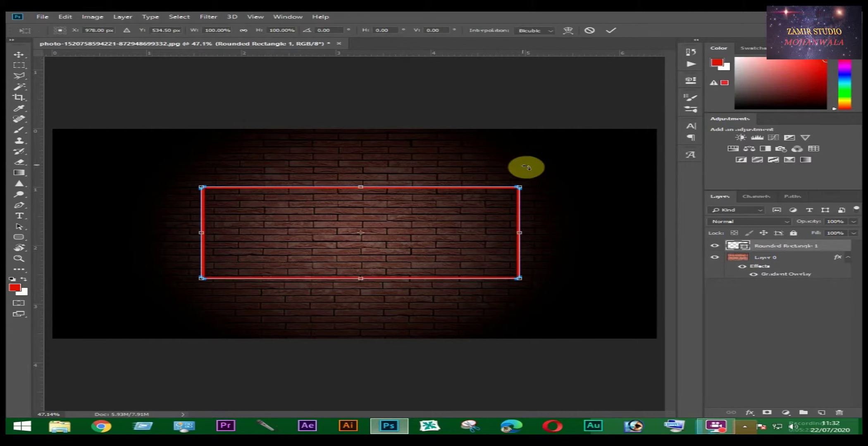
drag(520, 187, 475, 201)
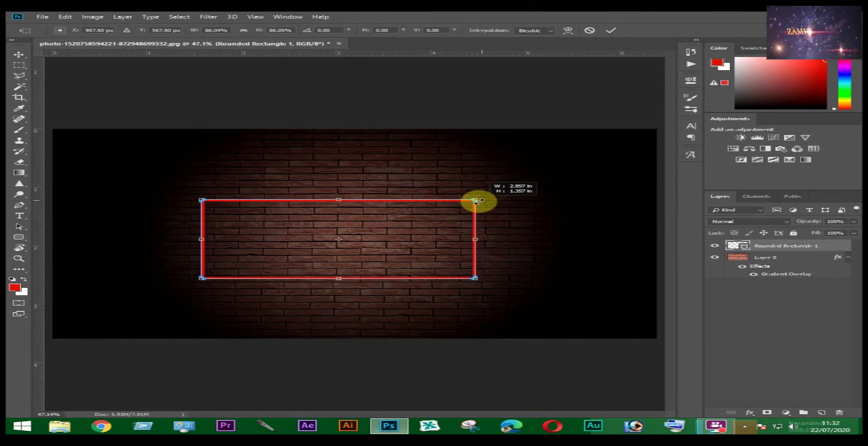
click(19, 54)
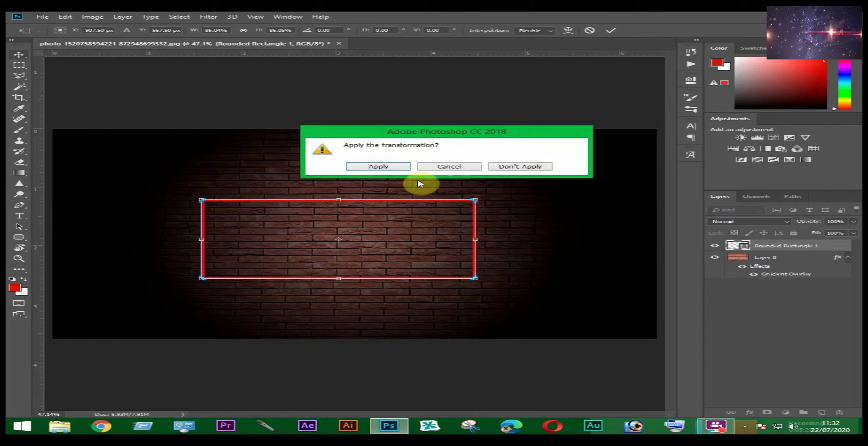
click(362, 167)
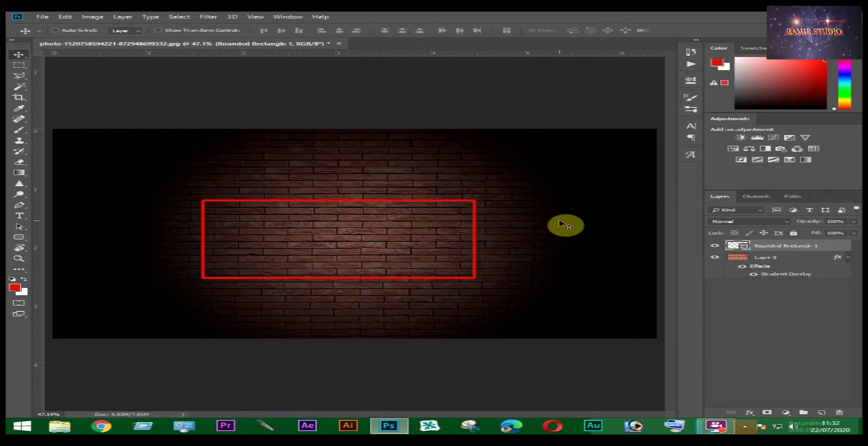
Centre the rectangle horizontally and vertically on the canvas
key(ctrl+a)
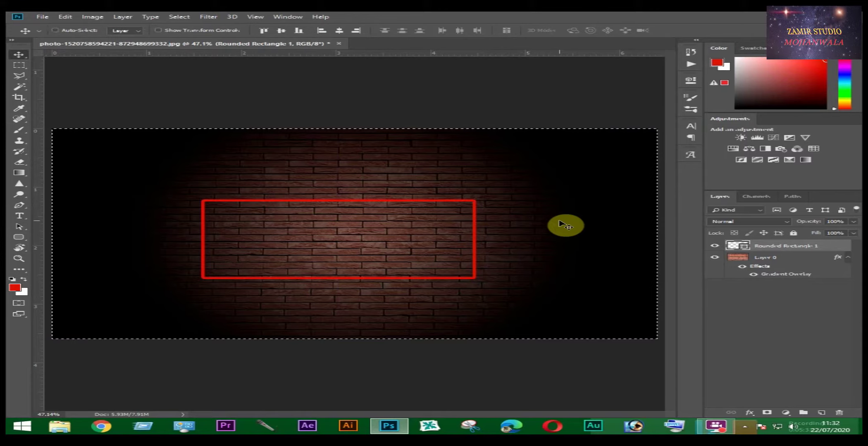
click(341, 30)
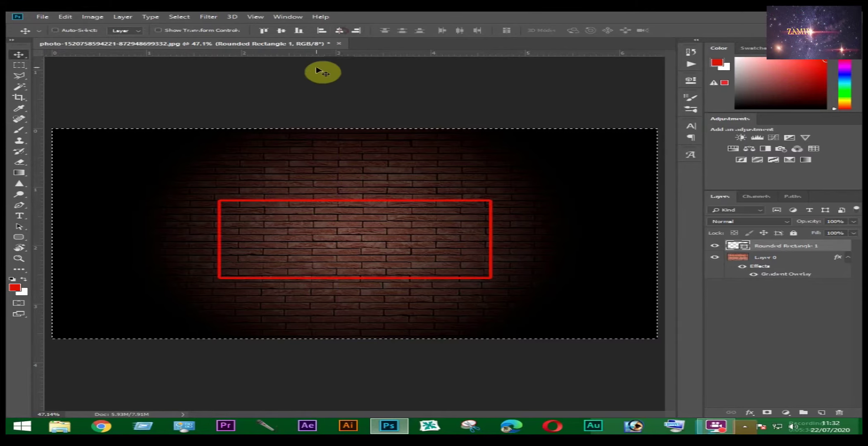
click(285, 34)
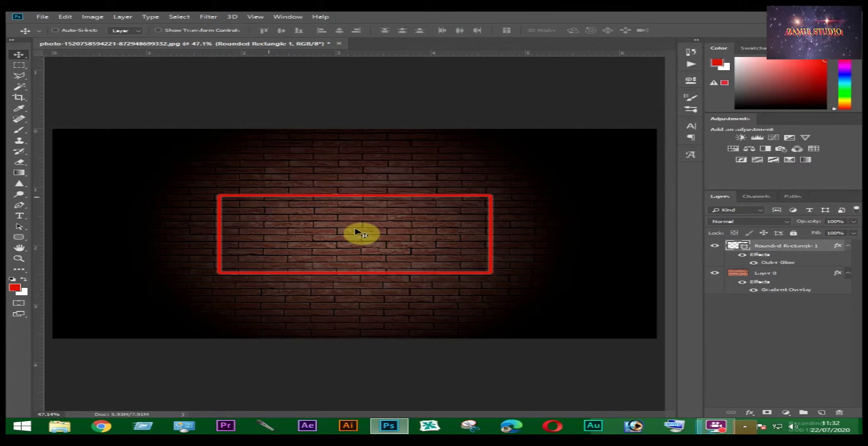
Enable an Outer Glow on the shape layer with colour ff2f06 and Color Dodge blending
double_click(838, 246)
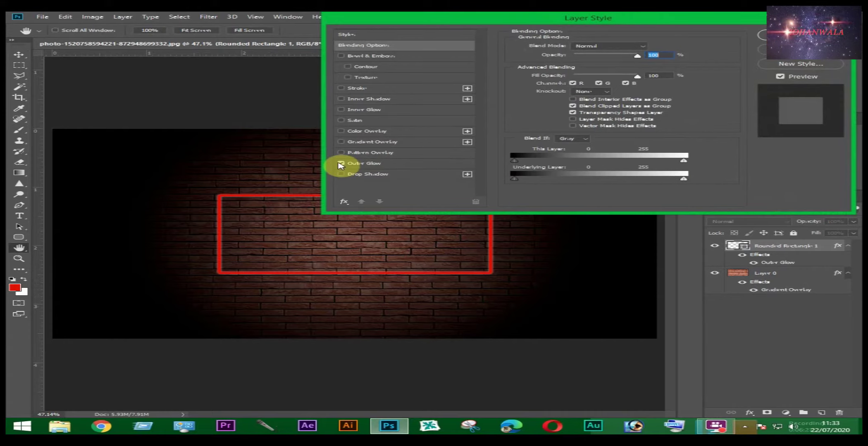
click(369, 164)
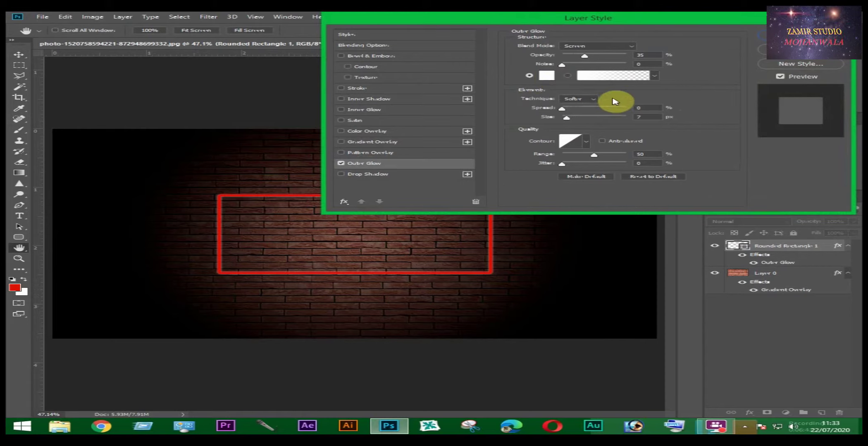
click(548, 77)
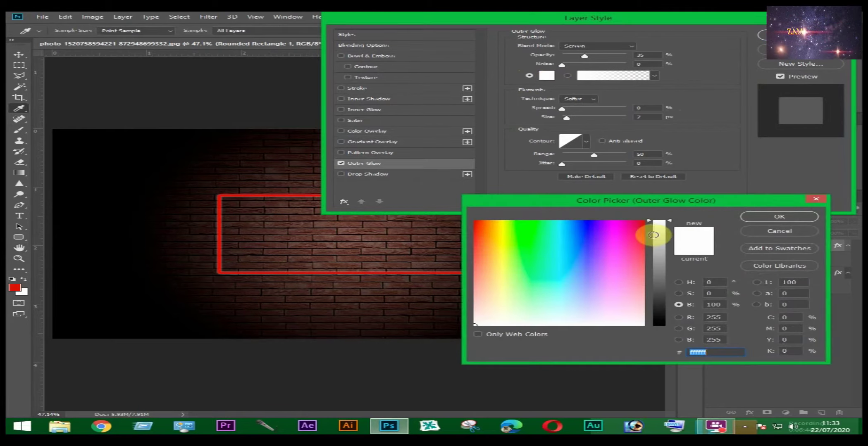
click(478, 223)
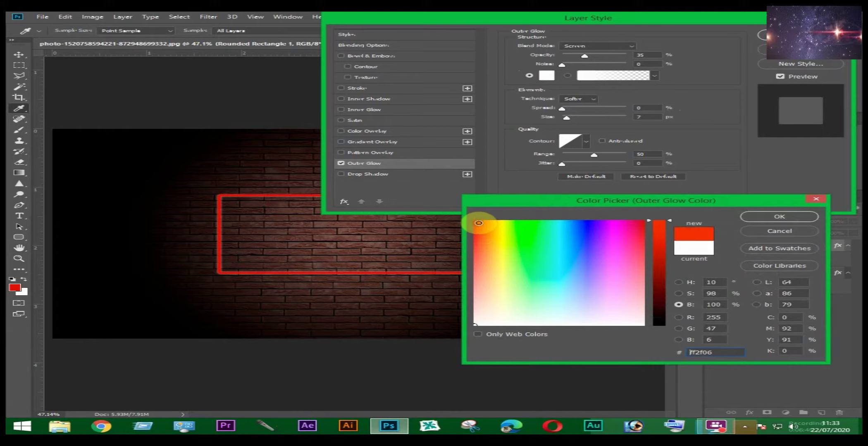
click(765, 218)
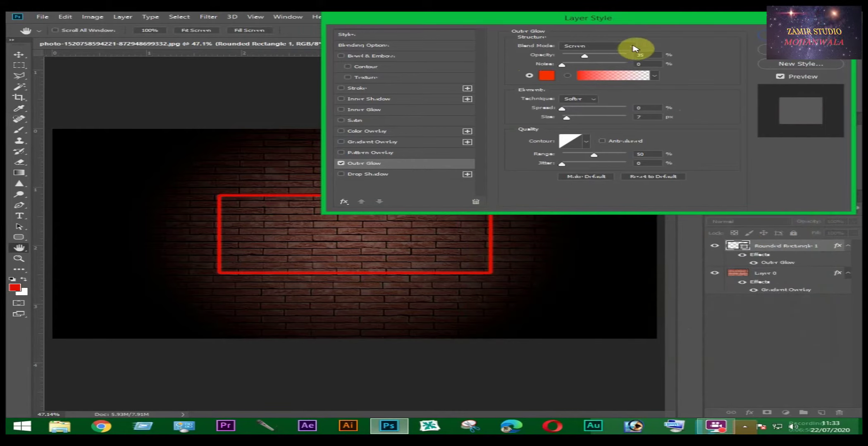
click(633, 47)
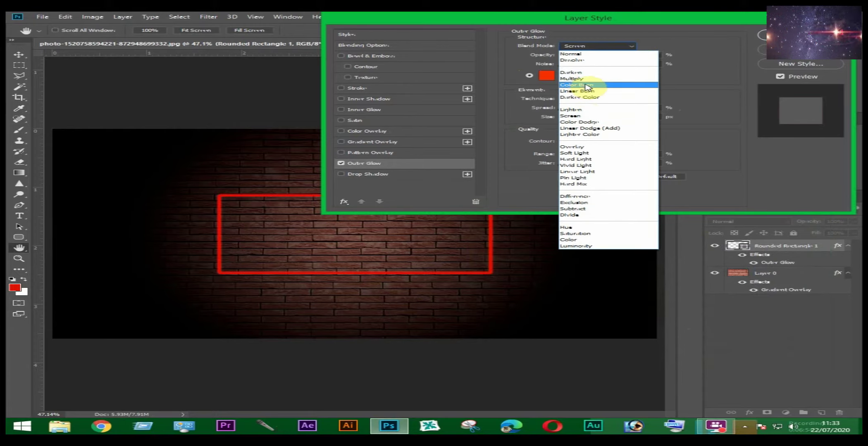
click(589, 123)
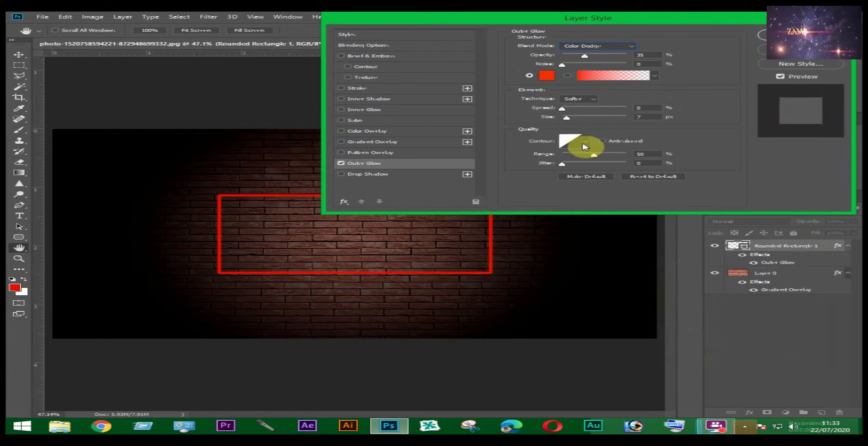
Tune the glow to 53% opacity, 17% spread and 250 px size, and apply it
drag(568, 118, 588, 121)
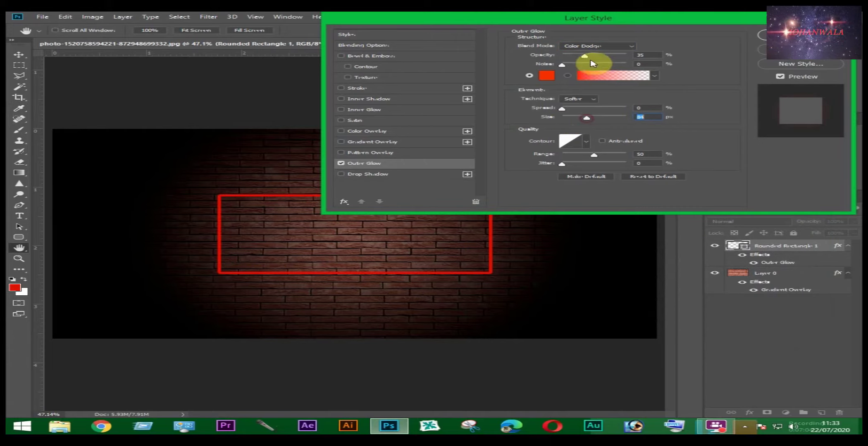
drag(584, 56, 621, 56)
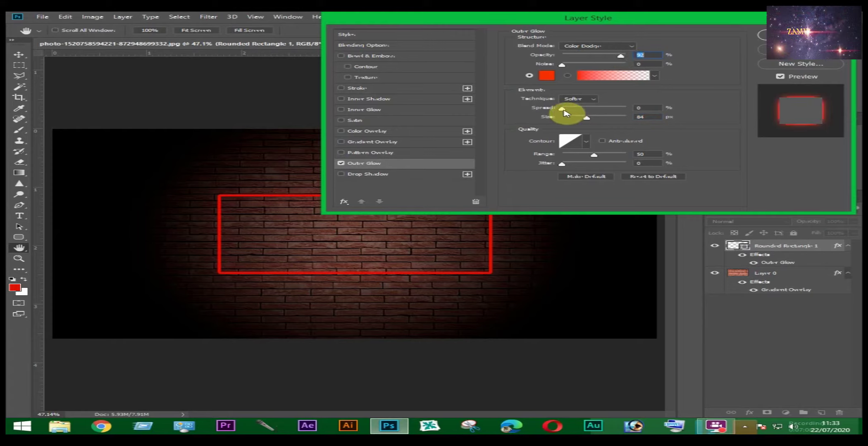
drag(562, 109, 595, 110)
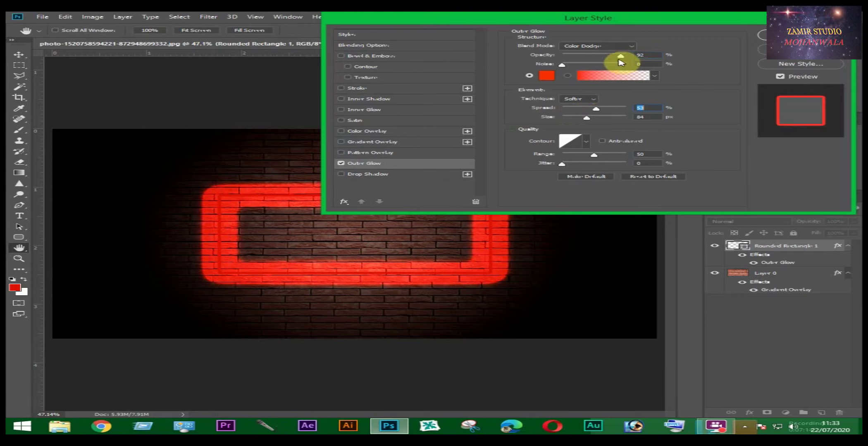
mouse_move(620, 56)
mouse_down()
mouse_move(591, 57)
mouse_move(597, 59)
mouse_up()
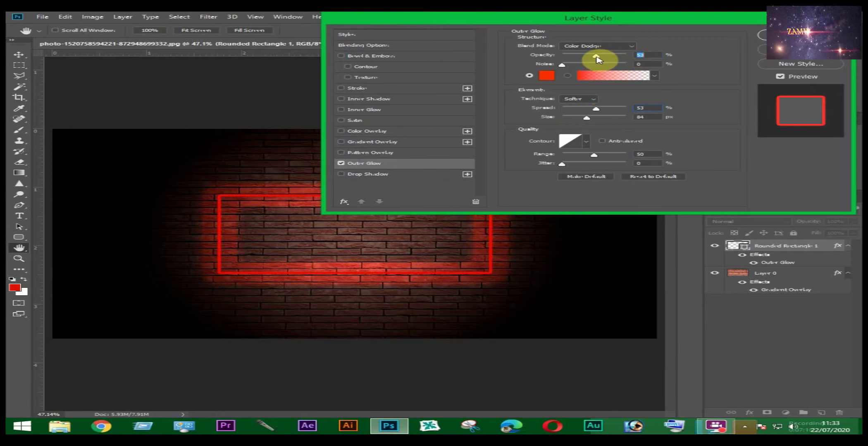
click(588, 118)
drag(589, 119, 619, 116)
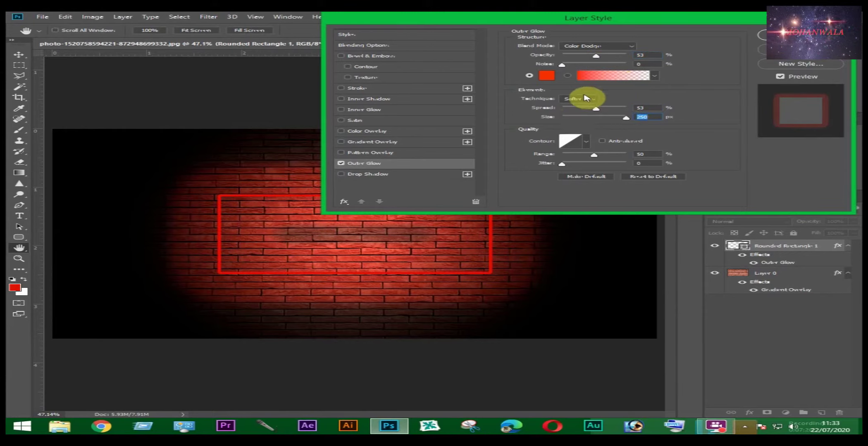
drag(595, 110, 574, 119)
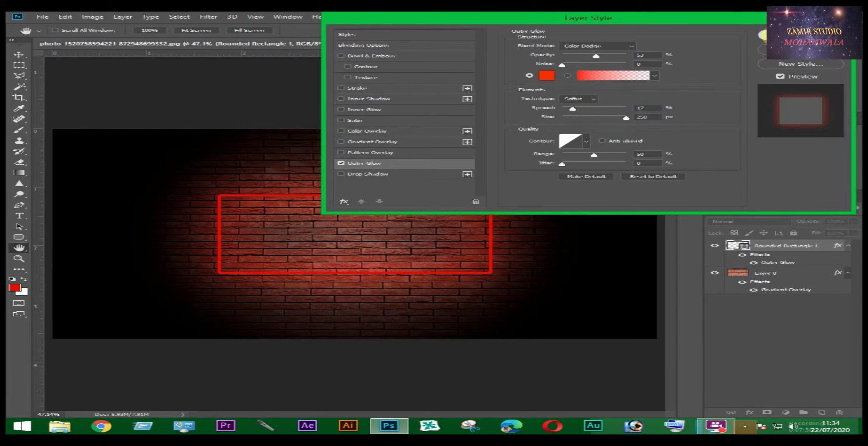
click(765, 35)
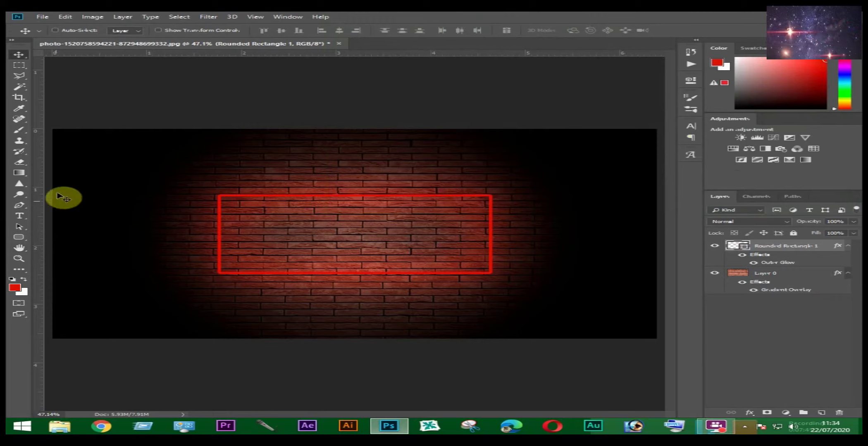
Type the text 'ZAMIR STUDIO' above the frame and commit it
click(20, 216)
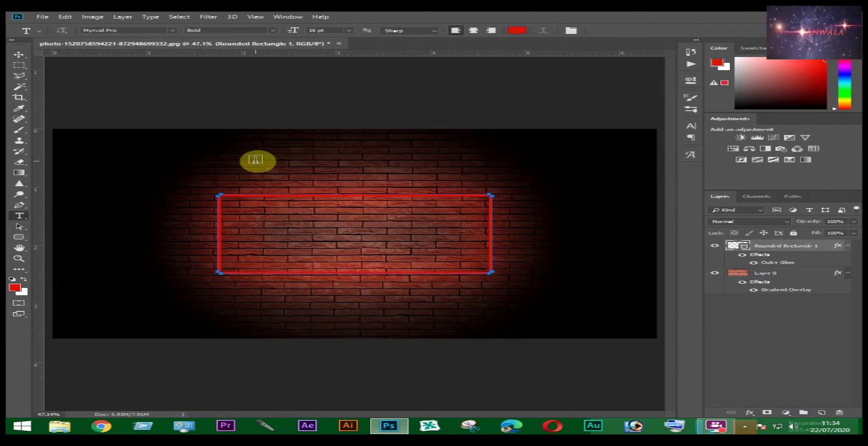
click(192, 152)
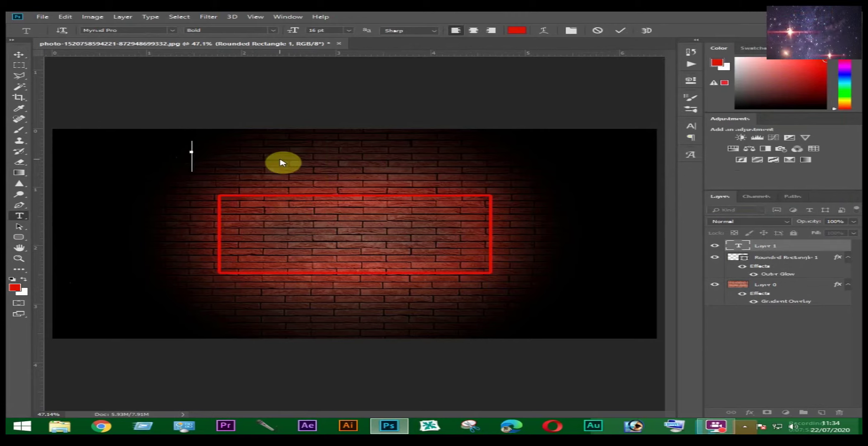
text(ZAMIR ST)
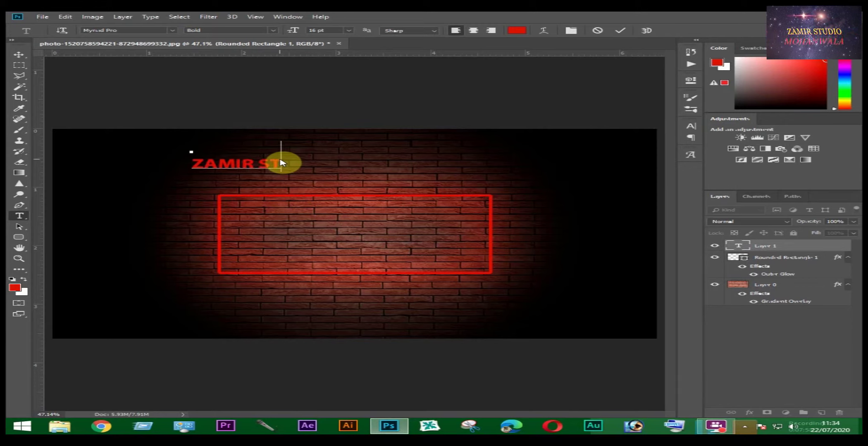
text(UDIO)
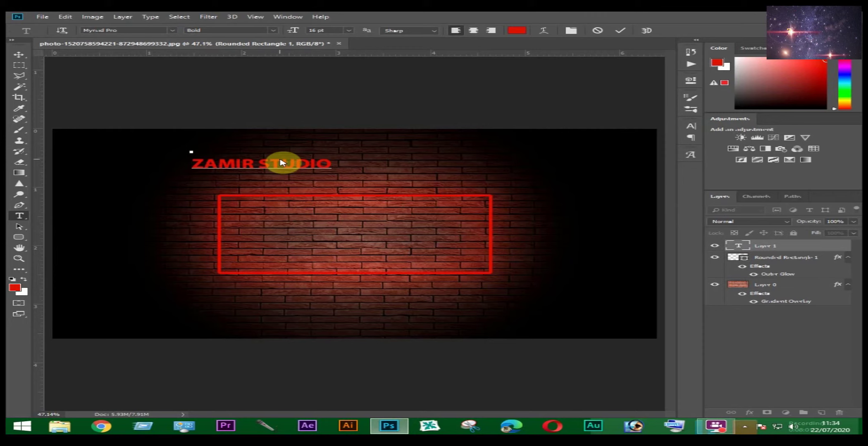
click(20, 55)
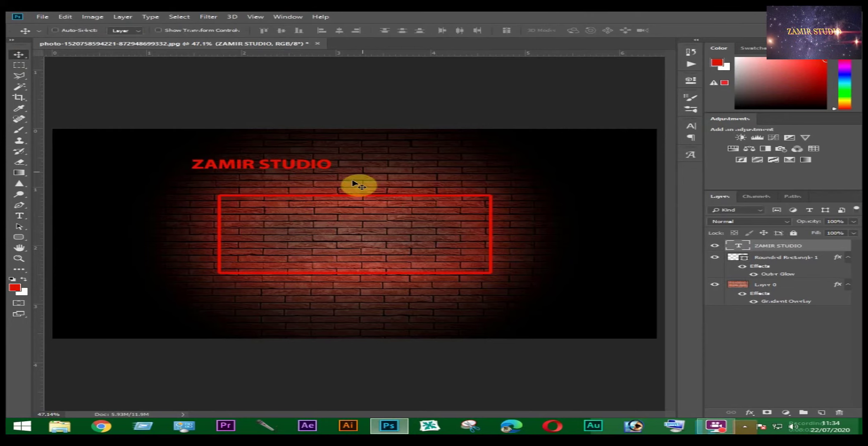
Scale the text to about 175% and move it into the red rectangle
key(ctrl+t)
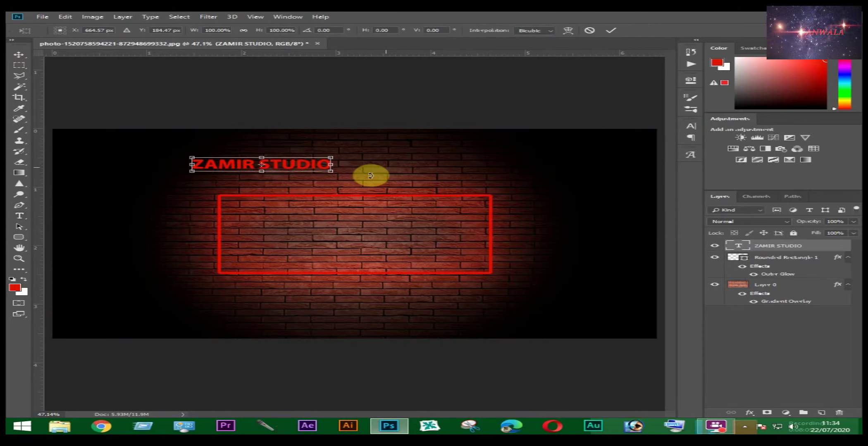
drag(331, 171, 435, 182)
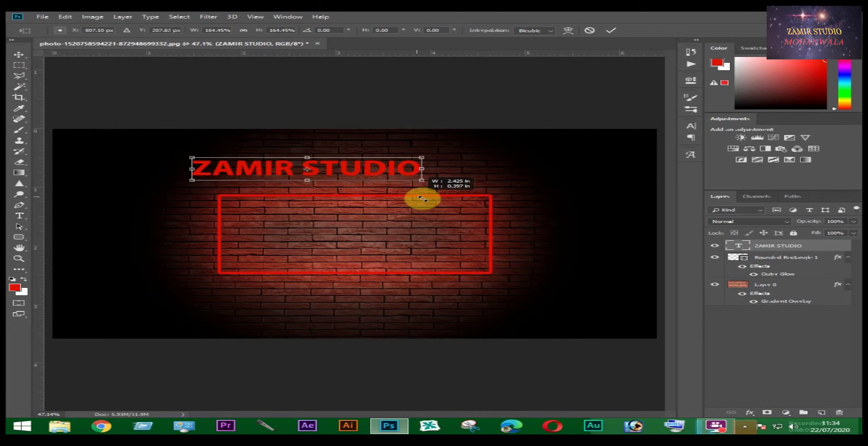
drag(384, 171, 422, 234)
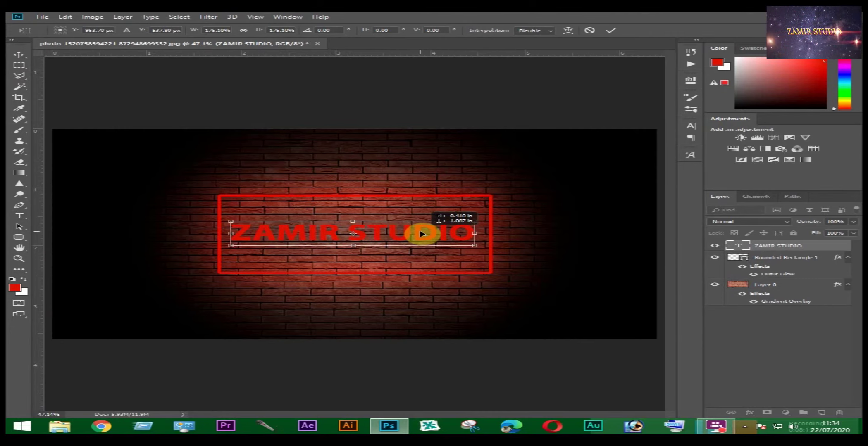
drag(421, 234, 422, 236)
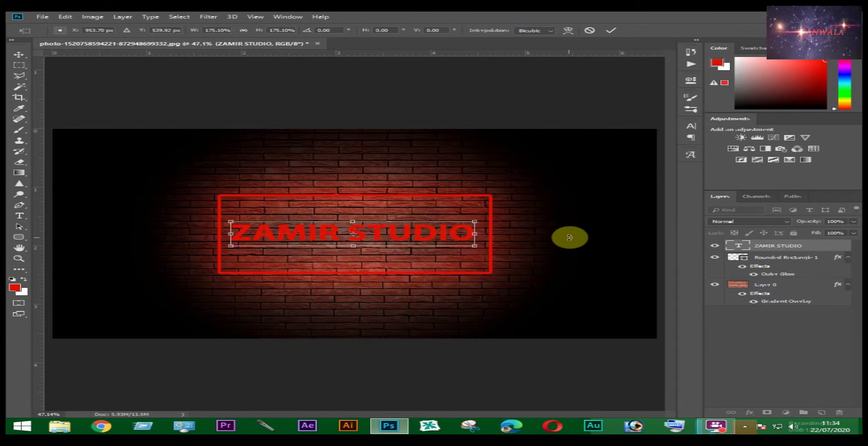
key(Return)
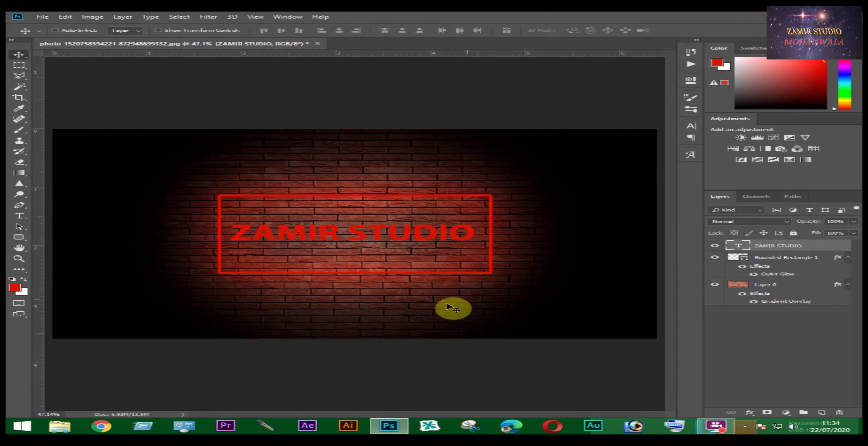
Add a Color Overlay in near-white f3f0ea to the text layer
double_click(846, 246)
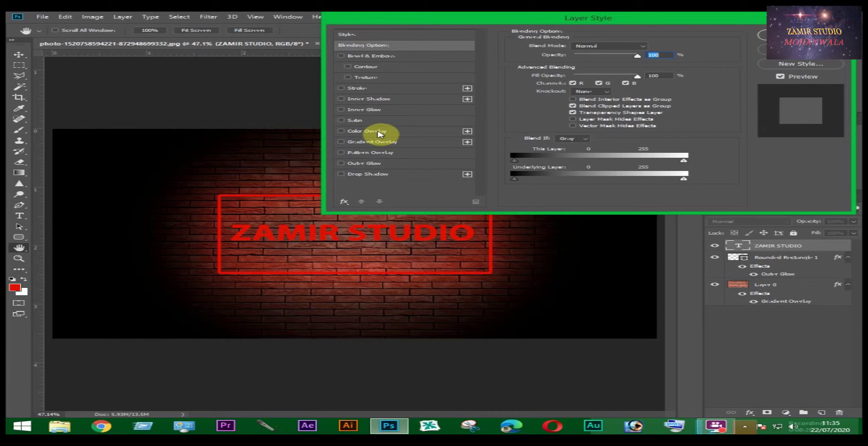
click(342, 132)
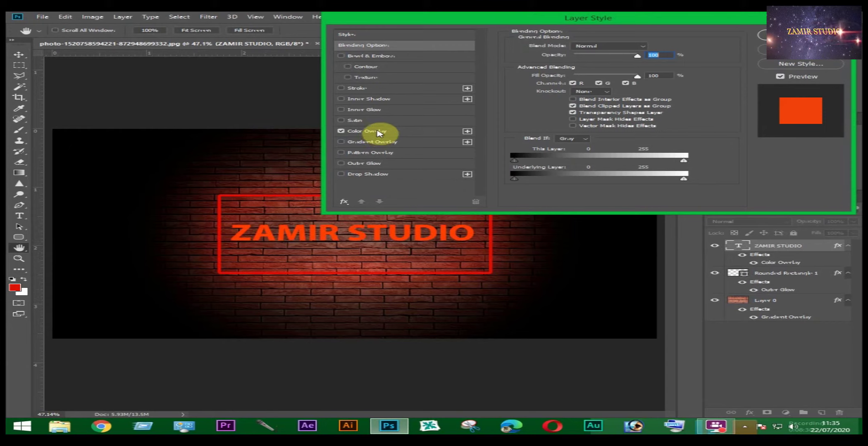
click(378, 132)
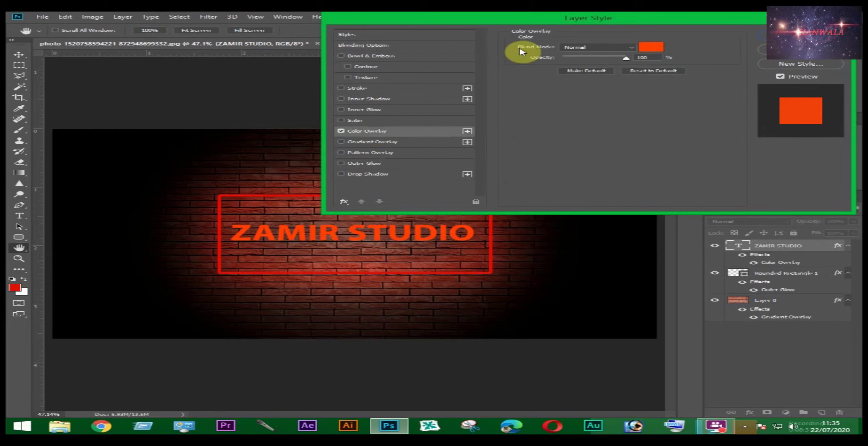
click(650, 48)
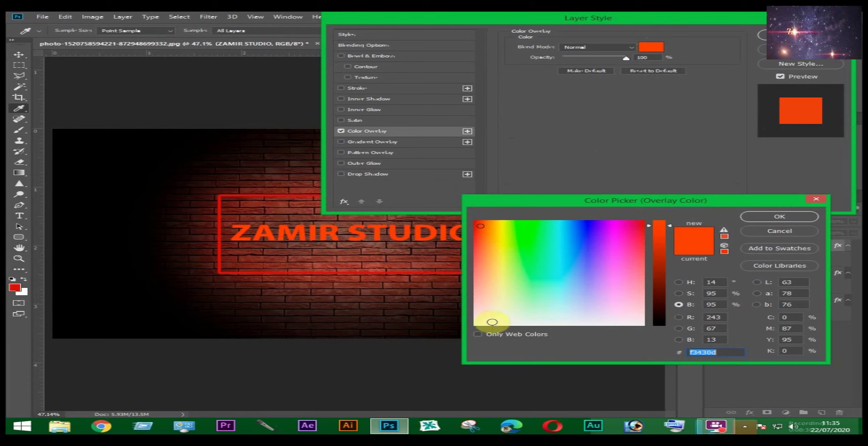
click(491, 322)
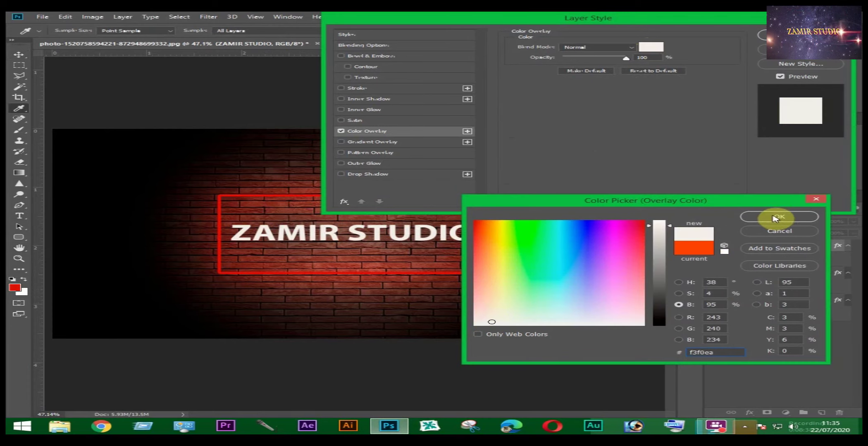
click(777, 218)
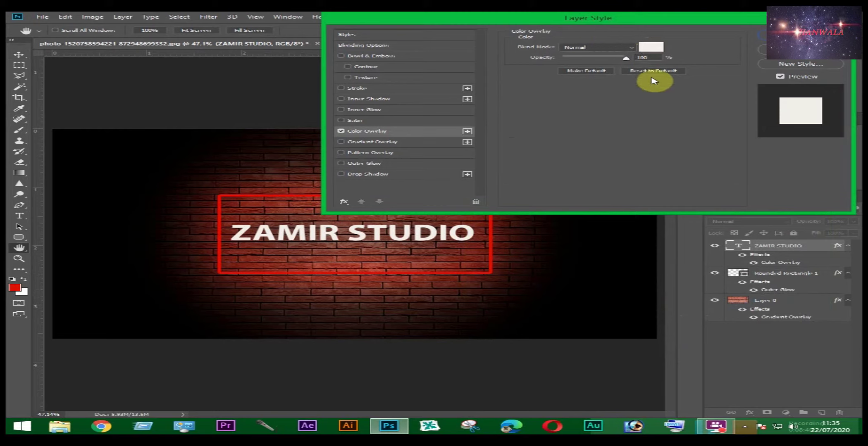
Cycle the overlay's blend modes with the arrow keys, looking for an orange-red glow
click(635, 49)
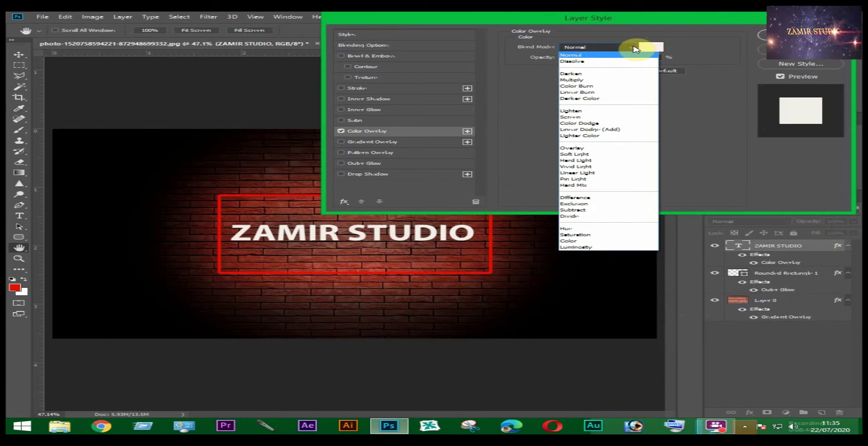
click(634, 49)
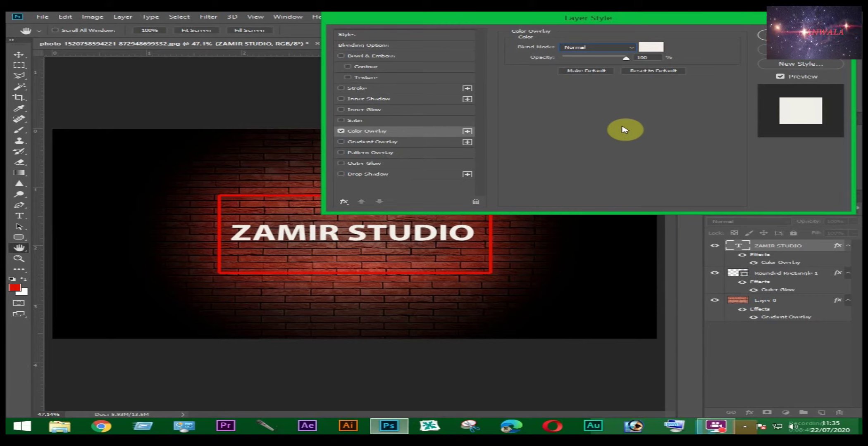
key(Down)
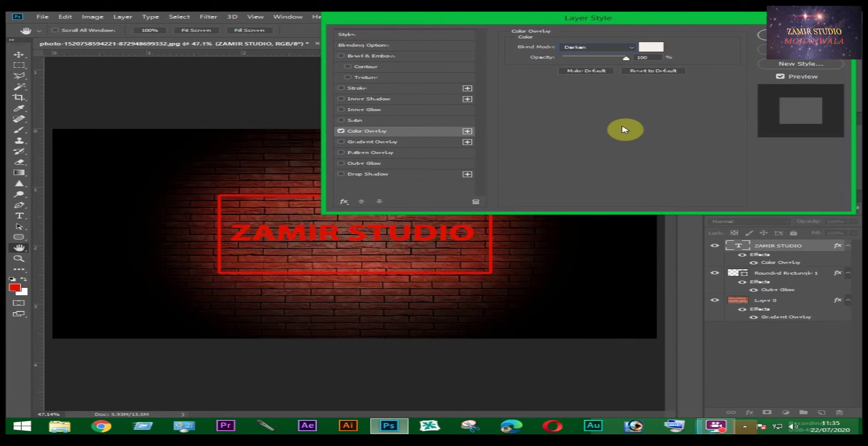
key(Down)
key(Down)
key(Down)
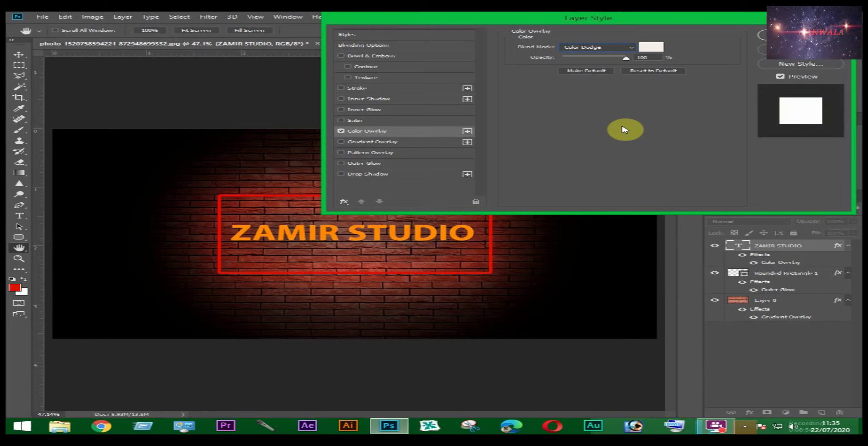
key(Up)
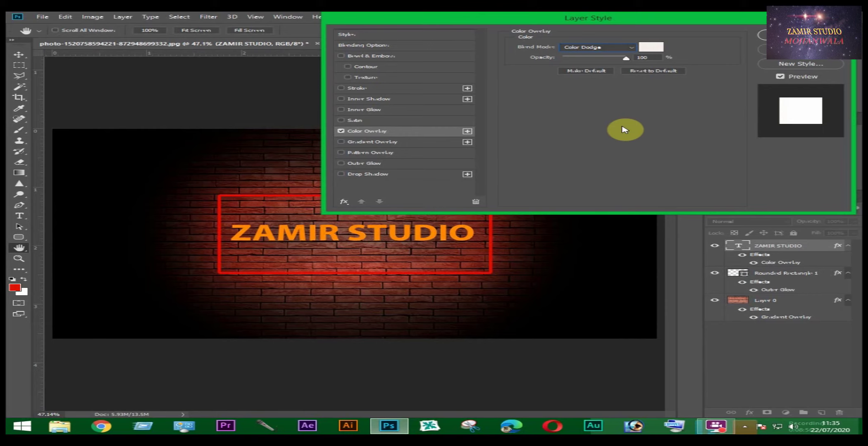
key(Down)
key(Down)
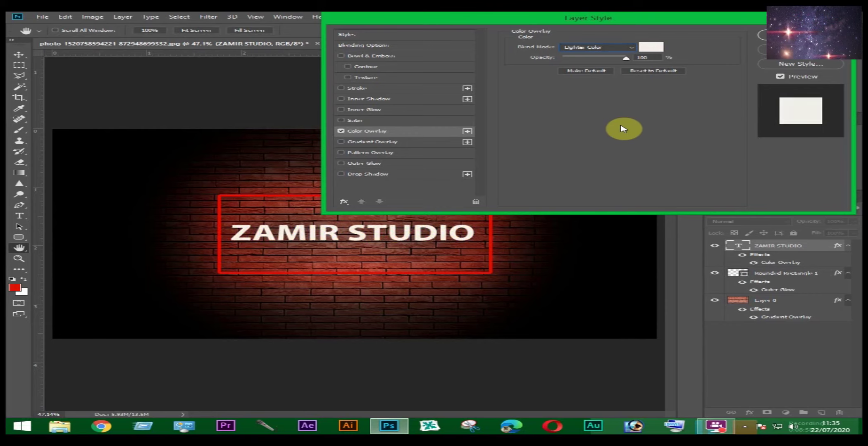
key(Down)
key(Down)
key(Down)
key(Down)
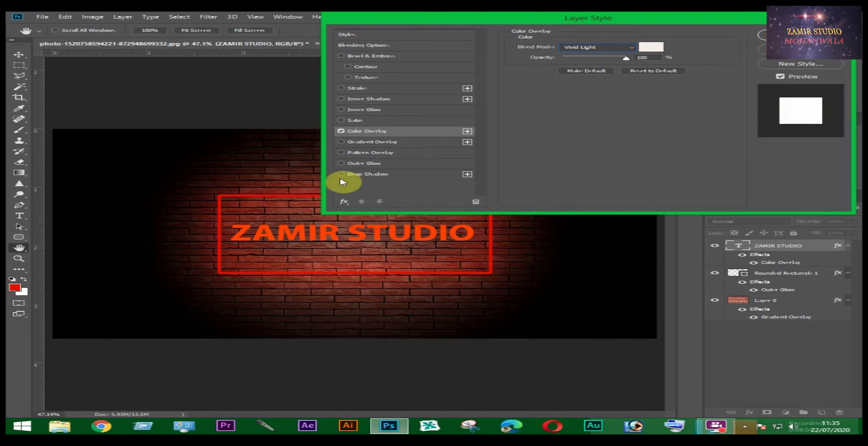
Add a Linear Burn outer glow to the text, lowering spread and opacity to 49%, and apply
click(358, 165)
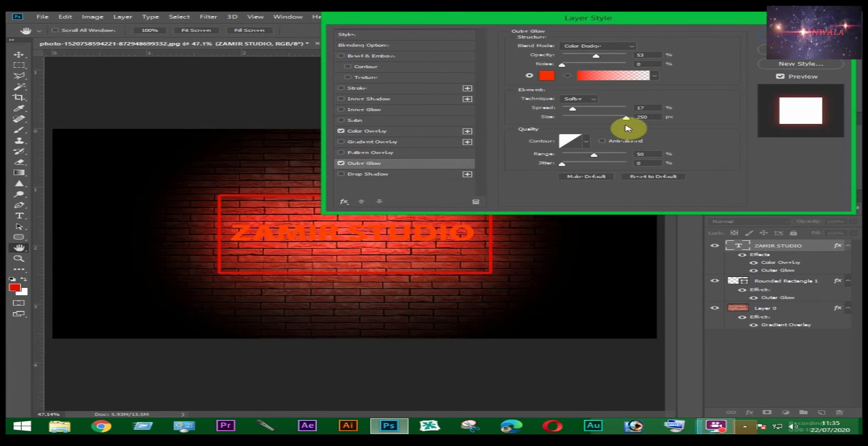
drag(574, 109, 561, 110)
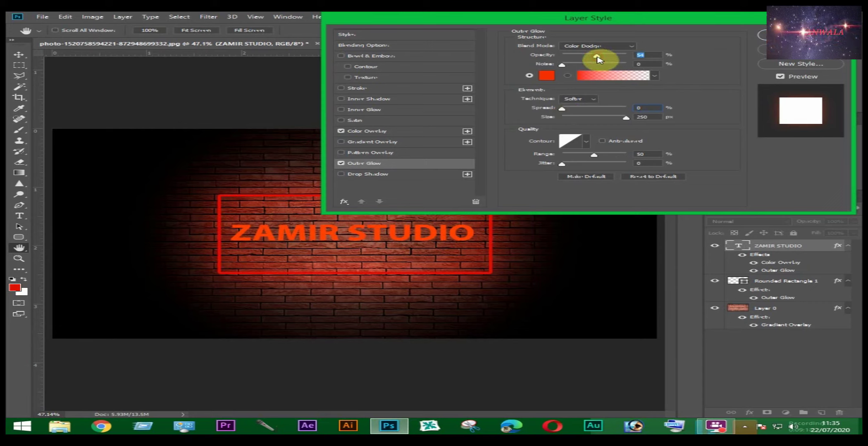
mouse_move(596, 60)
mouse_down()
mouse_move(570, 62)
mouse_move(595, 59)
mouse_up()
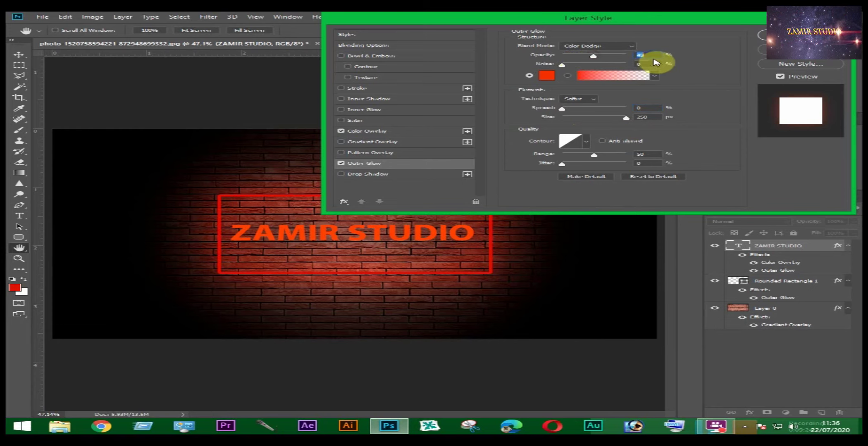
click(634, 48)
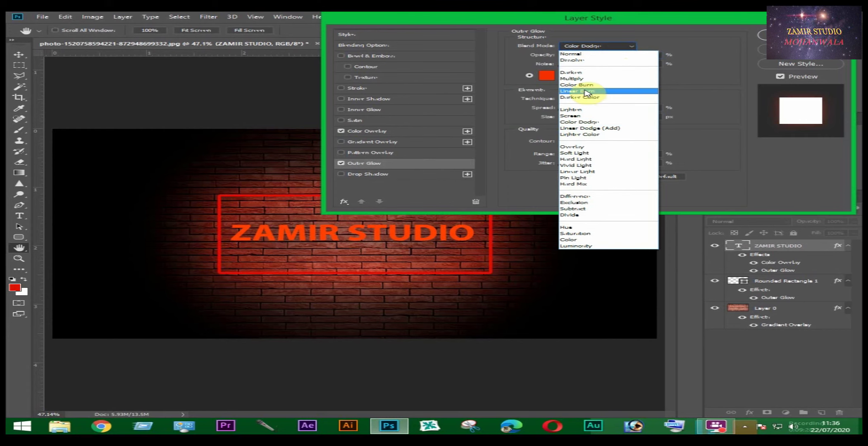
click(585, 92)
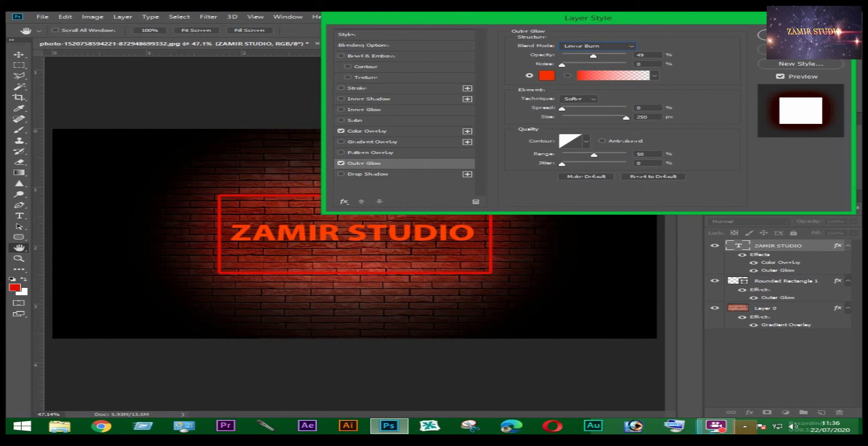
click(801, 35)
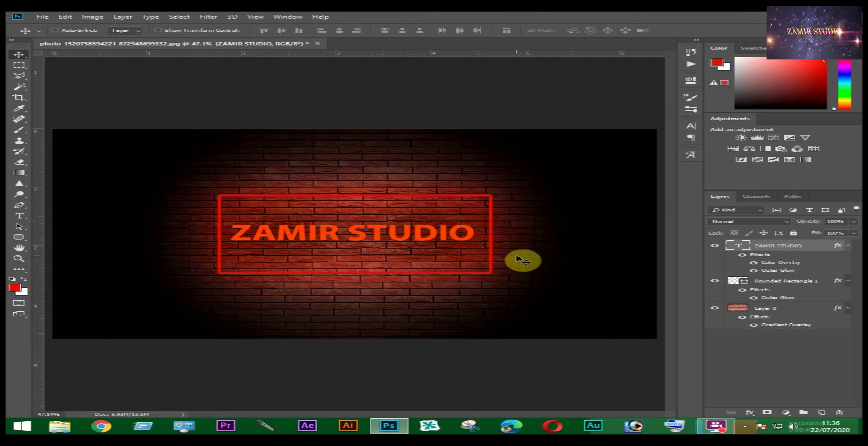
Hide the toolbox, options bar and panels to view the finished neon ZAMIR STUDIO sign alone
key(Tab)
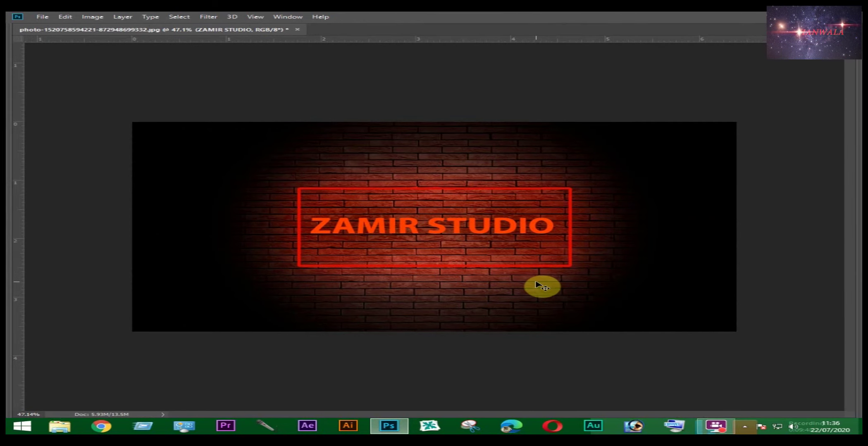